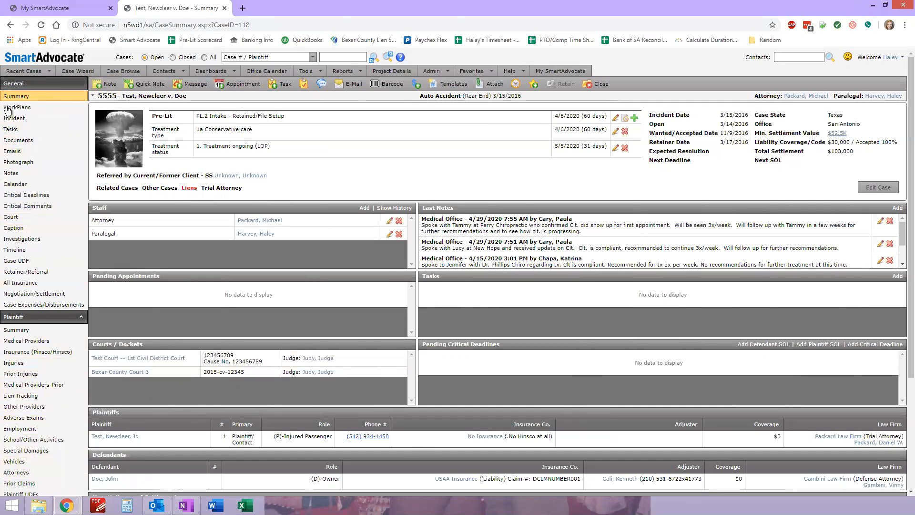
Open the case's Incident page and review its UDFs section, including the government assistance question
{"action": "left_click", "coordinate": [21, 123]}
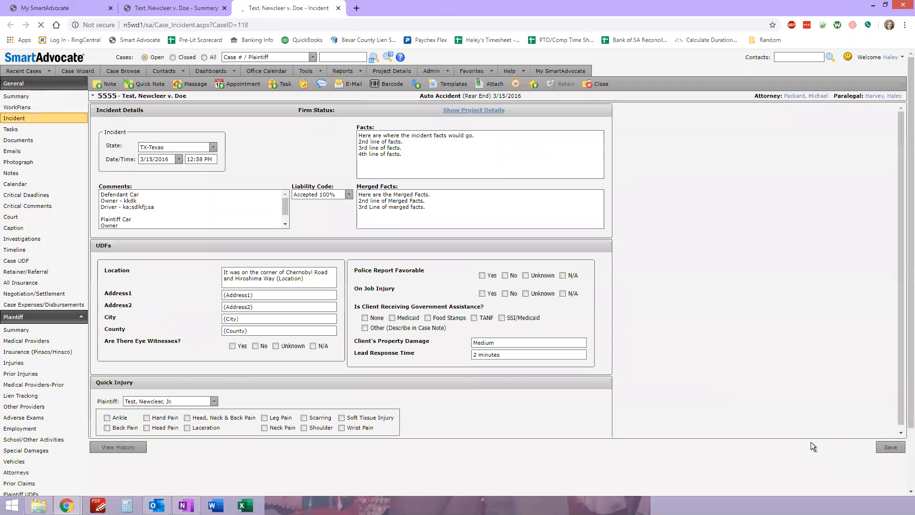
{"action": "left_click_drag", "start_coordinate": [96, 245], "coordinate": [119, 247]}
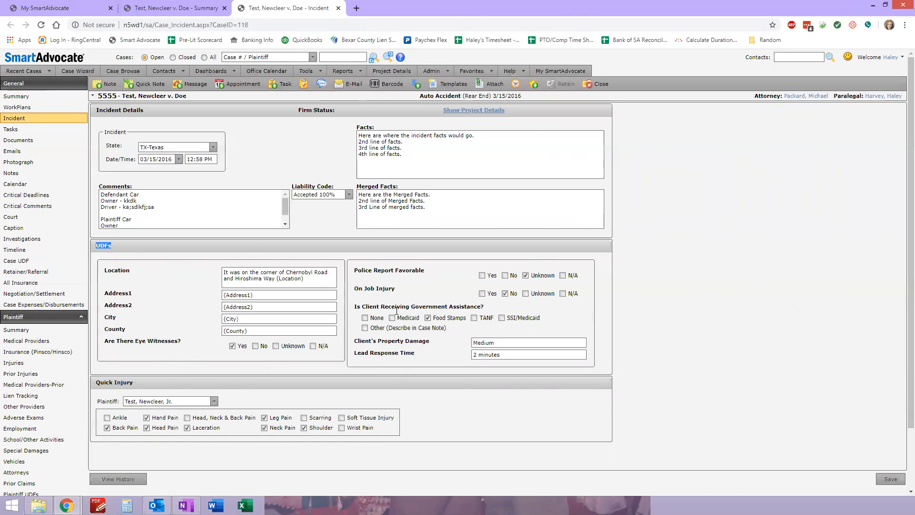
{"action": "left_click_drag", "start_coordinate": [381, 307], "coordinate": [487, 309]}
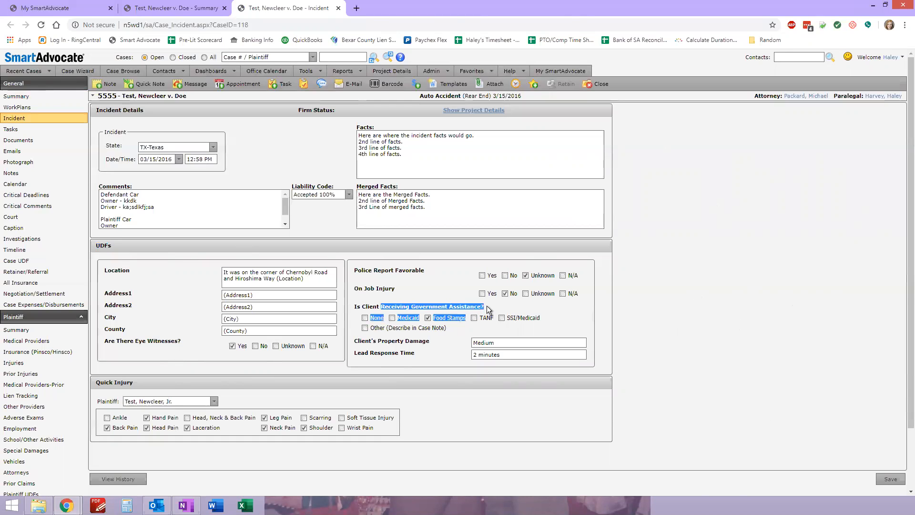
{"action": "left_click", "coordinate": [469, 315]}
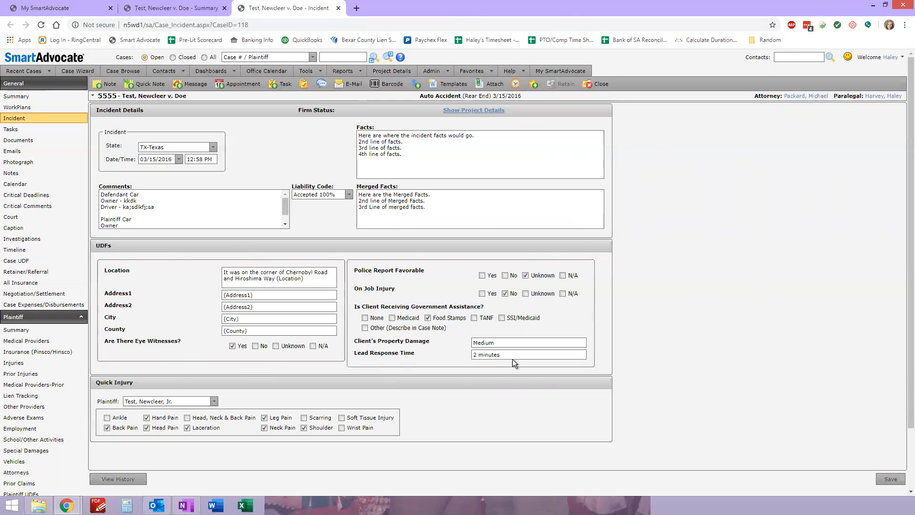
{"action": "left_click_drag", "start_coordinate": [420, 308], "coordinate": [496, 307]}
{"action": "left_click", "coordinate": [496, 305]}
Open the case's Data Collection page in a new tab, review its medical charges and PIP fields, and close it
{"action": "scroll", "coordinate": [125, 304], "scroll_direction": "down", "scroll_amount": 2}
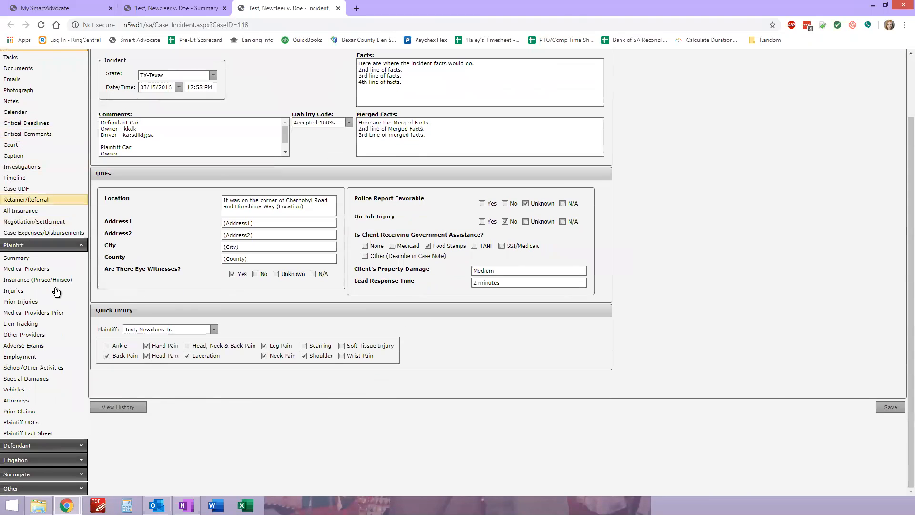
{"action": "left_click", "coordinate": [32, 489]}
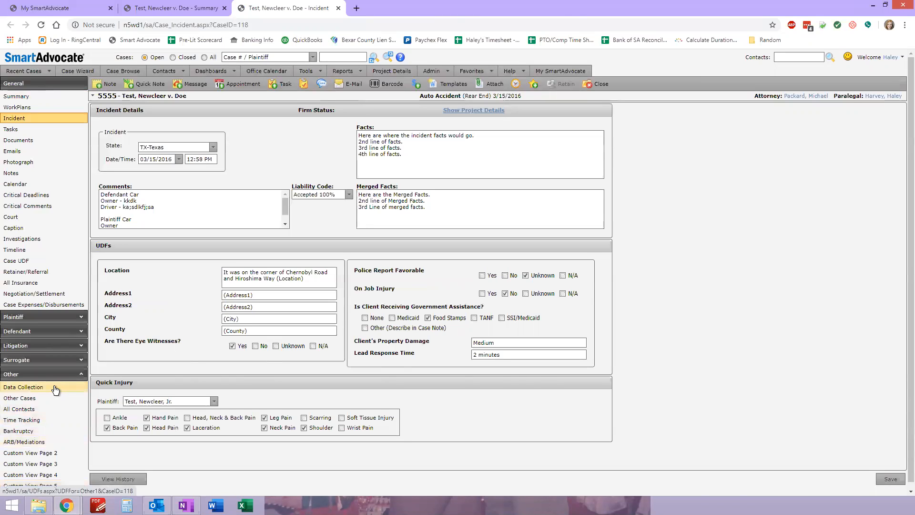
{"action": "middle_click", "coordinate": [21, 384]}
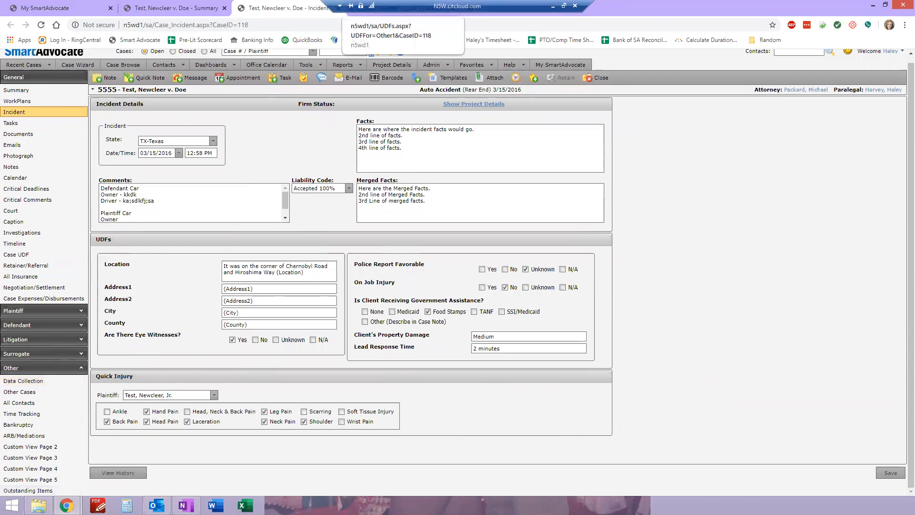
{"action": "left_click_drag", "start_coordinate": [491, 5], "coordinate": [722, 4]}
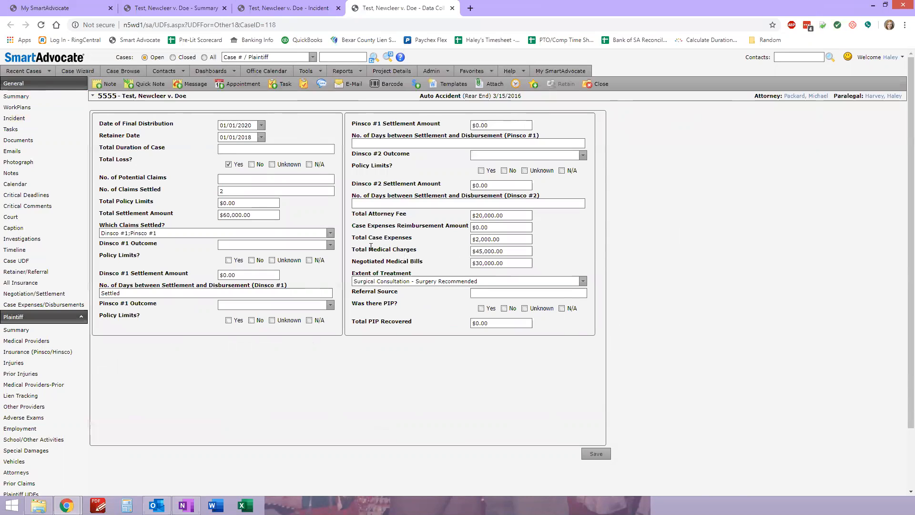
{"action": "left_click_drag", "start_coordinate": [370, 248], "coordinate": [418, 250]}
{"action": "left_click_drag", "start_coordinate": [357, 323], "coordinate": [412, 337]}
{"action": "middle_click", "coordinate": [369, 9]}
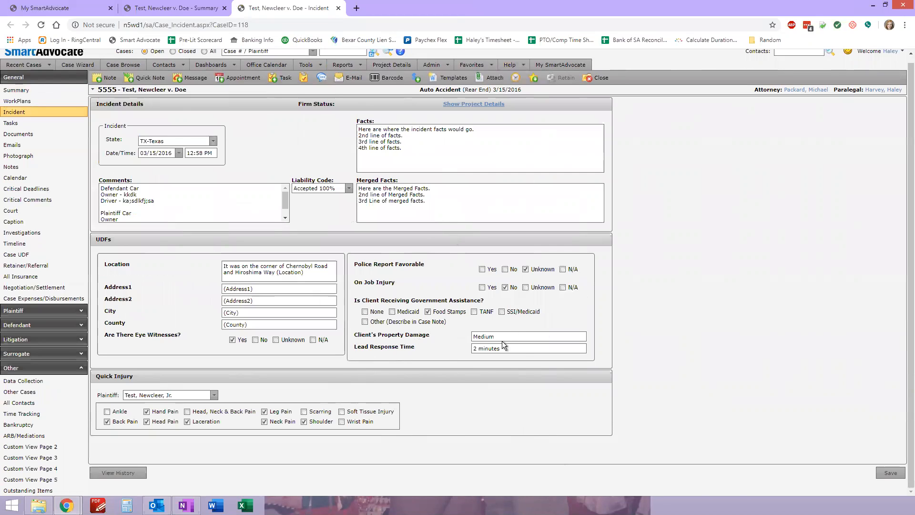
Review the Incident page's UDFs, and list the Auto Accident incident type's fields in the UDF Editor
{"action": "left_click_drag", "start_coordinate": [123, 263], "coordinate": [544, 345]}
{"action": "left_click", "coordinate": [438, 350]}
{"action": "left_click", "coordinate": [443, 66]}
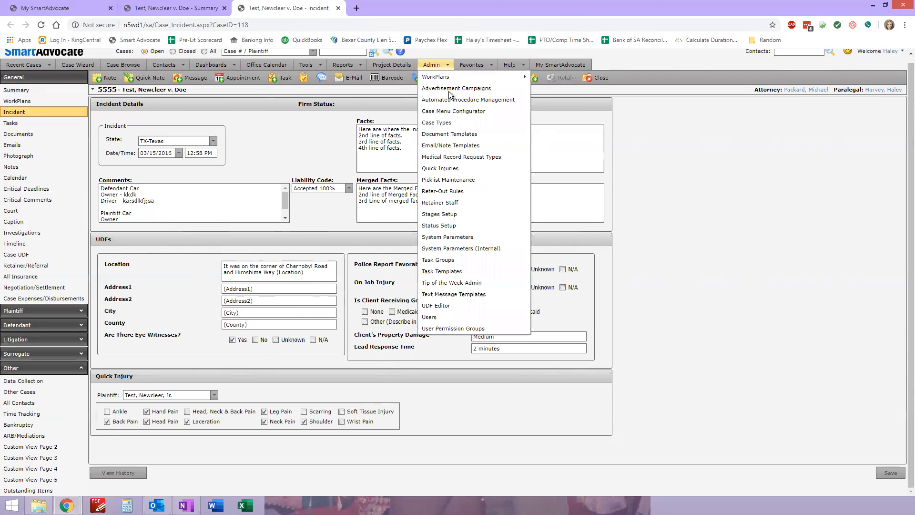
{"action": "left_click", "coordinate": [446, 305]}
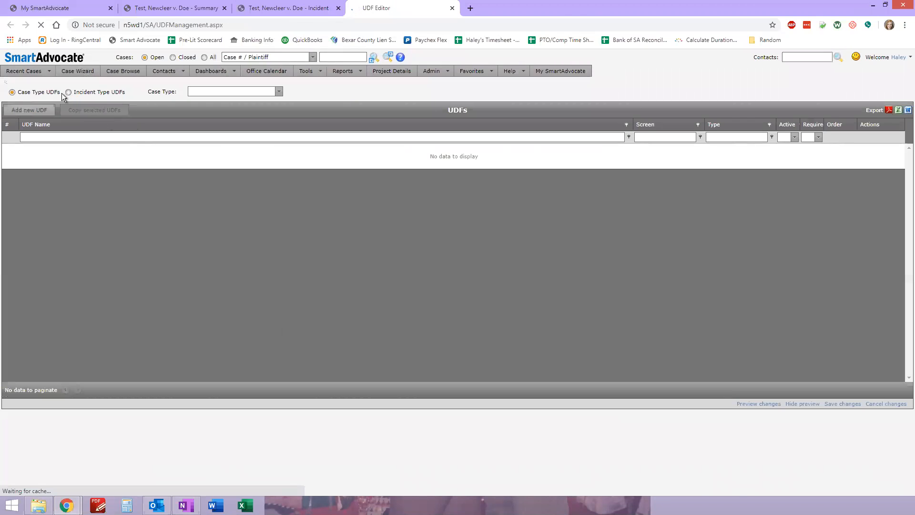
{"action": "left_click", "coordinate": [113, 93]}
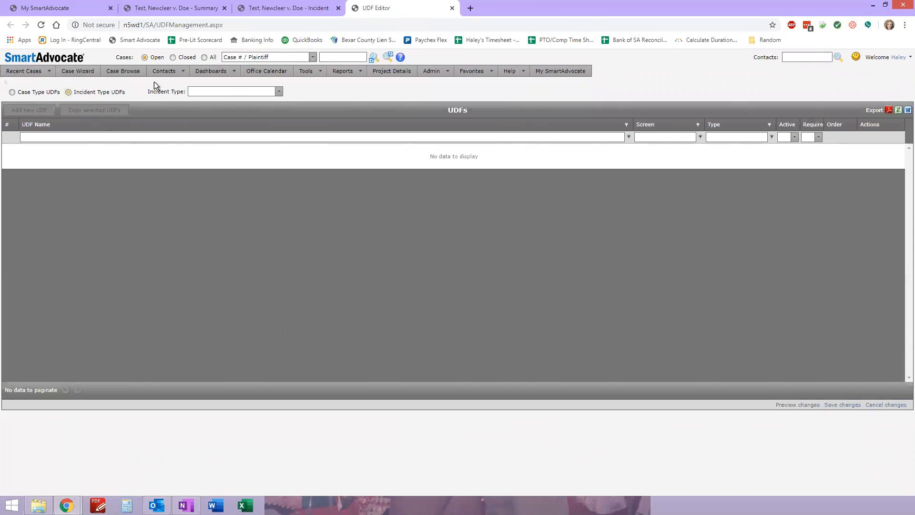
{"action": "left_click", "coordinate": [278, 91]}
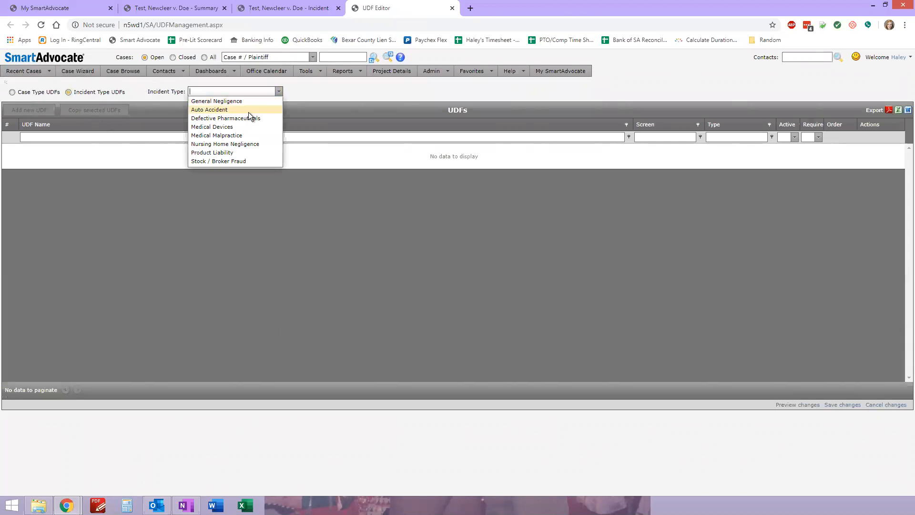
{"action": "left_click", "coordinate": [247, 109]}
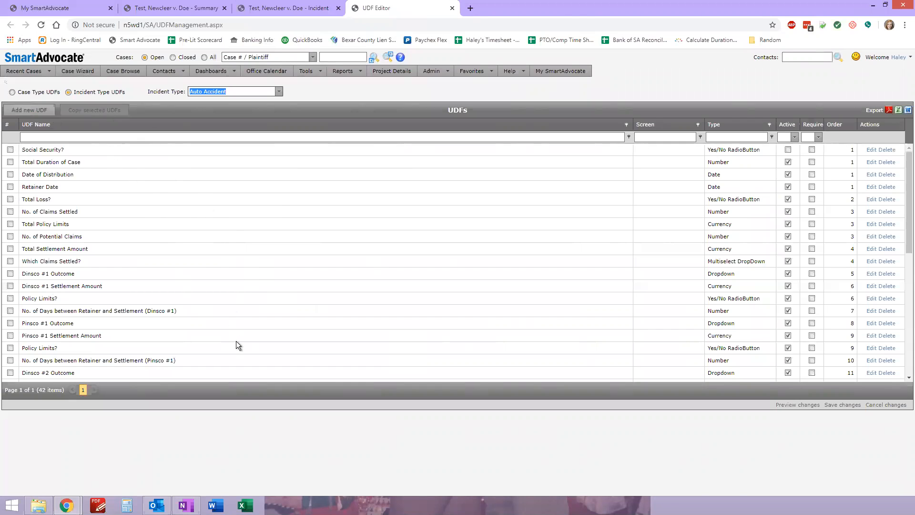
Examine the Auto Accident UDF list and its assigned screens against the fields on the case's Incident page
{"action": "left_click", "coordinate": [172, 265]}
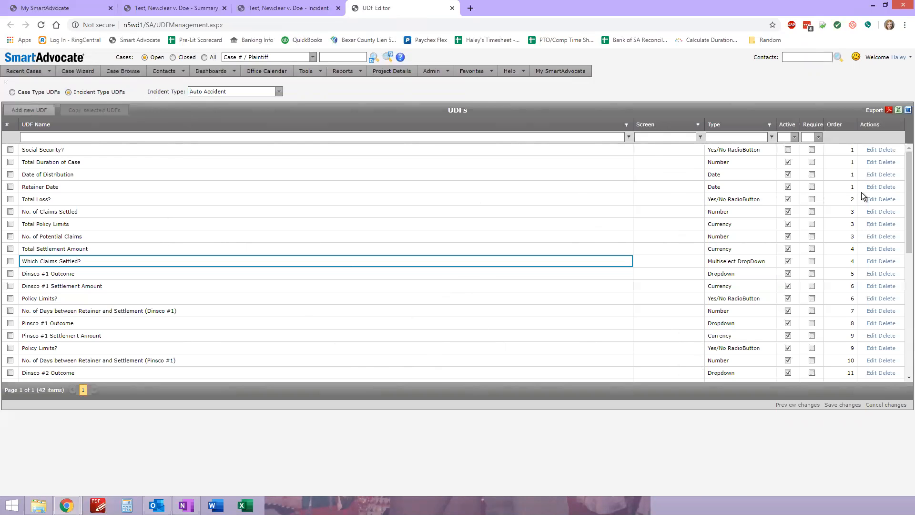
{"action": "scroll", "coordinate": [902, 236], "scroll_direction": "down", "scroll_amount": 1}
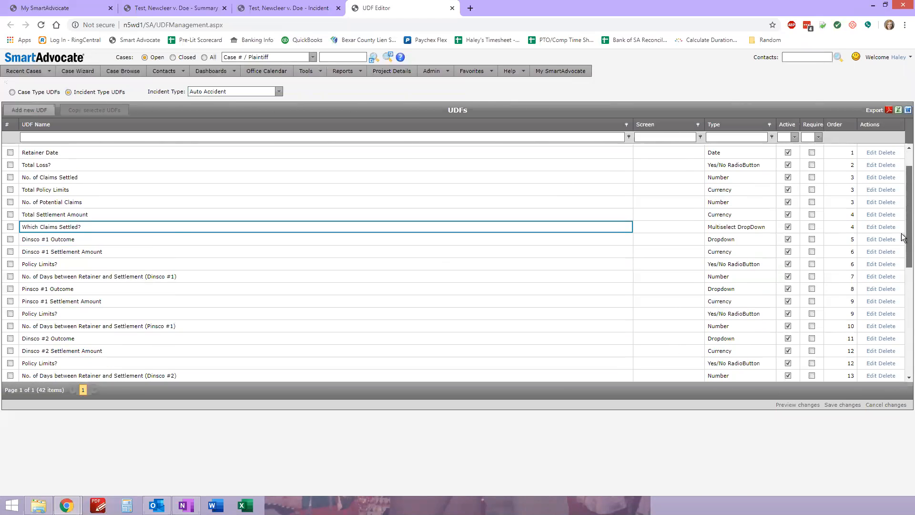
{"action": "scroll", "coordinate": [902, 237], "scroll_direction": "down", "scroll_amount": 7}
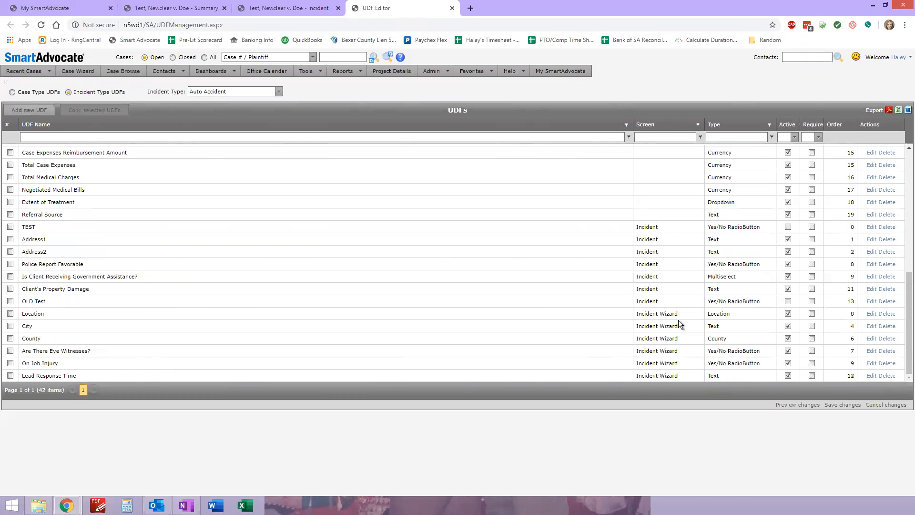
{"action": "left_click", "coordinate": [271, 8]}
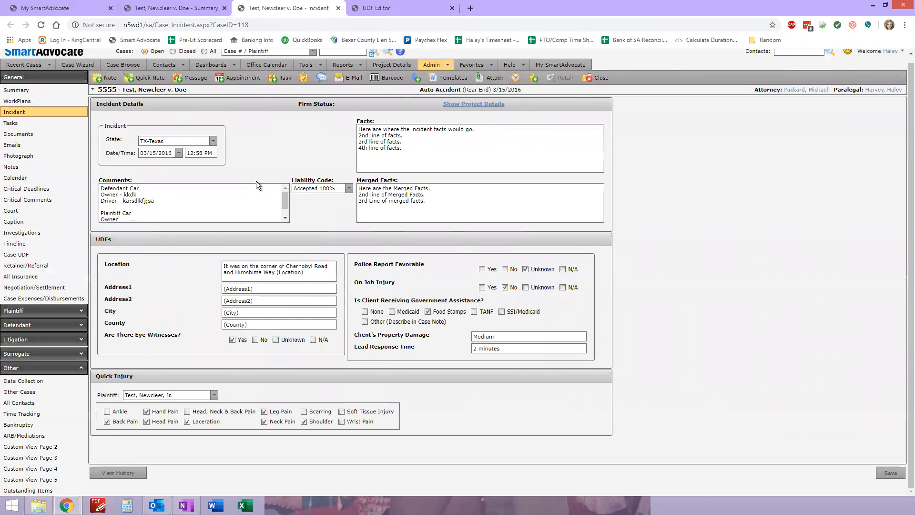
{"action": "left_click", "coordinate": [375, 9]}
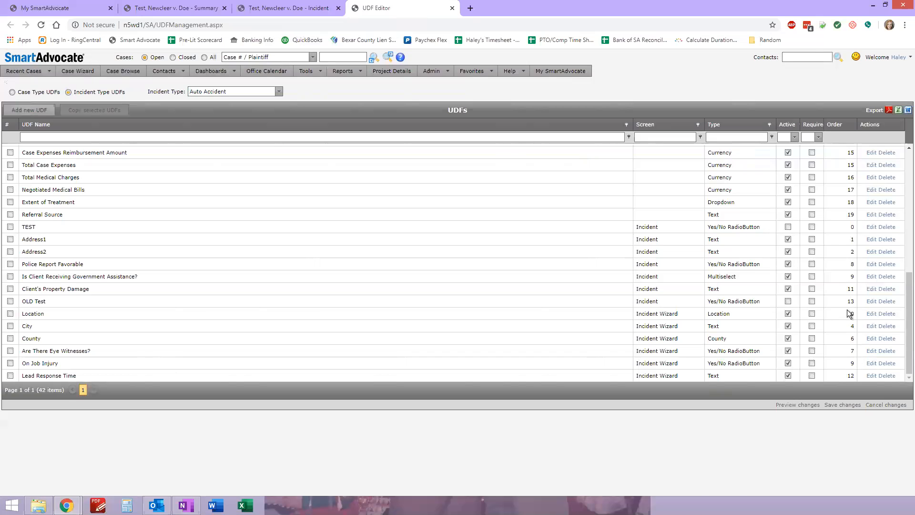
Compare the order numbers of the incident UDFs, such as County and Lead Response Time, with their placement on the Incident page
{"action": "left_click", "coordinate": [842, 339]}
{"action": "left_click", "coordinate": [293, 11]}
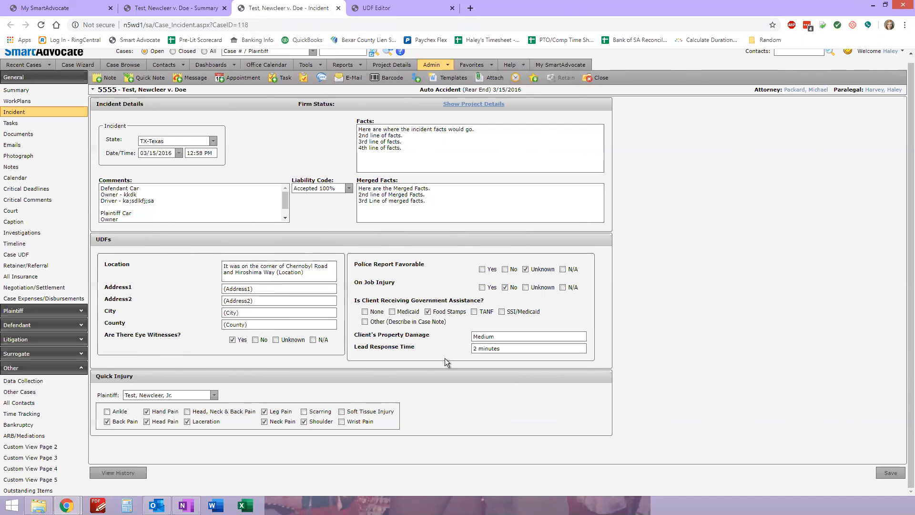
{"action": "left_click", "coordinate": [407, 12]}
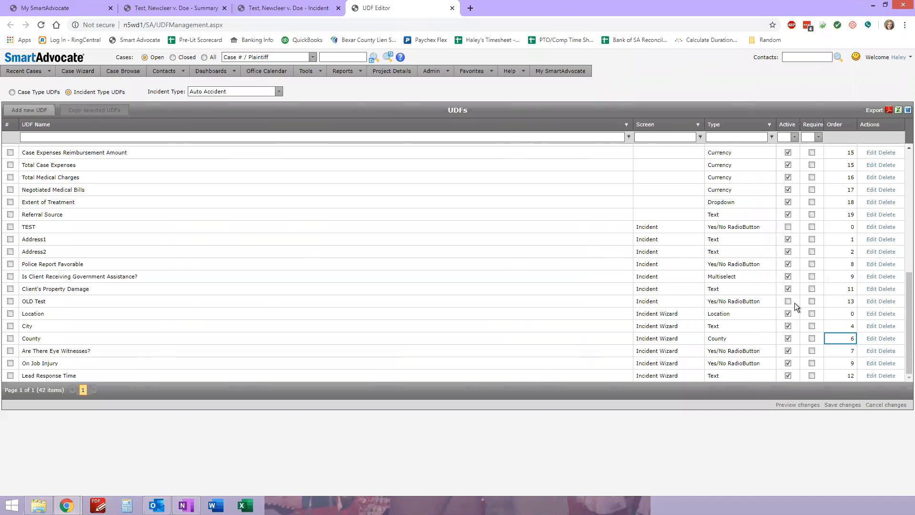
{"action": "left_click", "coordinate": [843, 374]}
{"action": "left_click", "coordinate": [286, 8]}
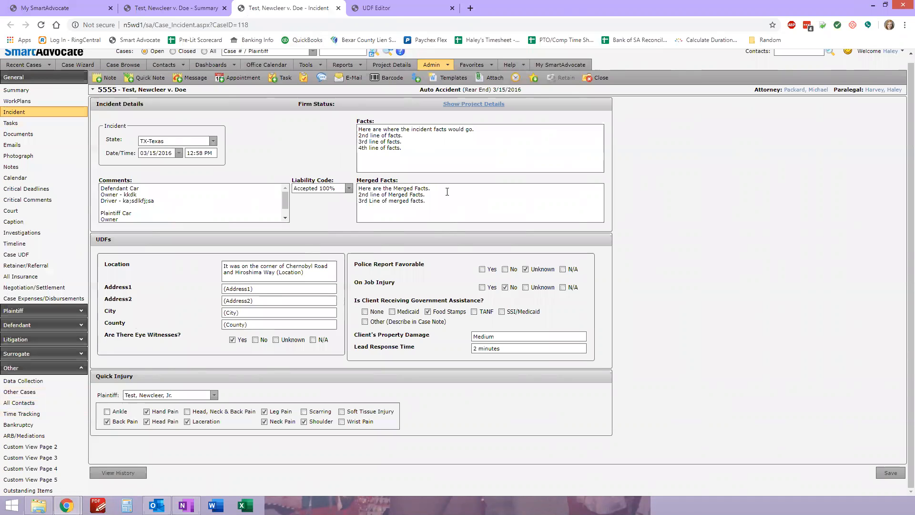
{"action": "left_click", "coordinate": [405, 8]}
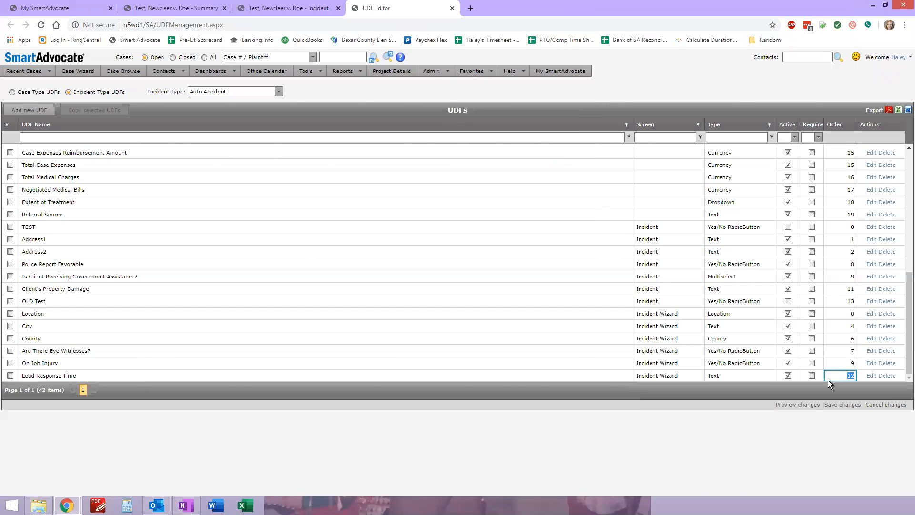
{"action": "left_click", "coordinate": [769, 448]}
{"action": "left_click", "coordinate": [852, 340]}
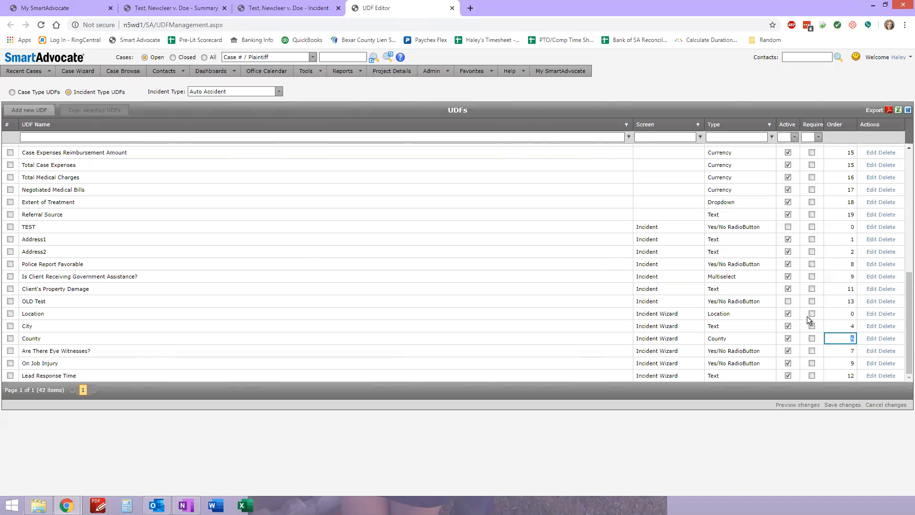
{"action": "left_click_drag", "start_coordinate": [831, 225], "coordinate": [850, 379]}
{"action": "left_click", "coordinate": [854, 436]}
Start a new Auto Accident UDF with order 13 and the text "Possible TBI Case?"
{"action": "left_click", "coordinate": [37, 114]}
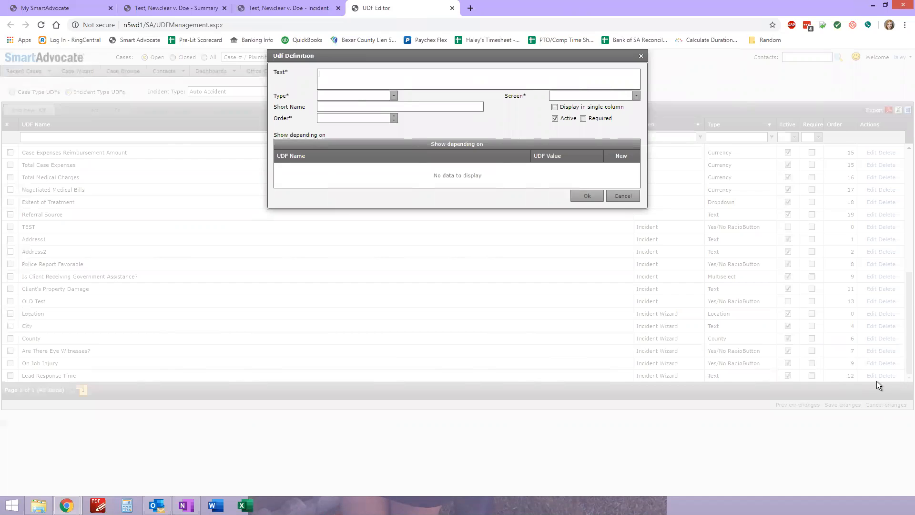
{"action": "left_click", "coordinate": [392, 116]}
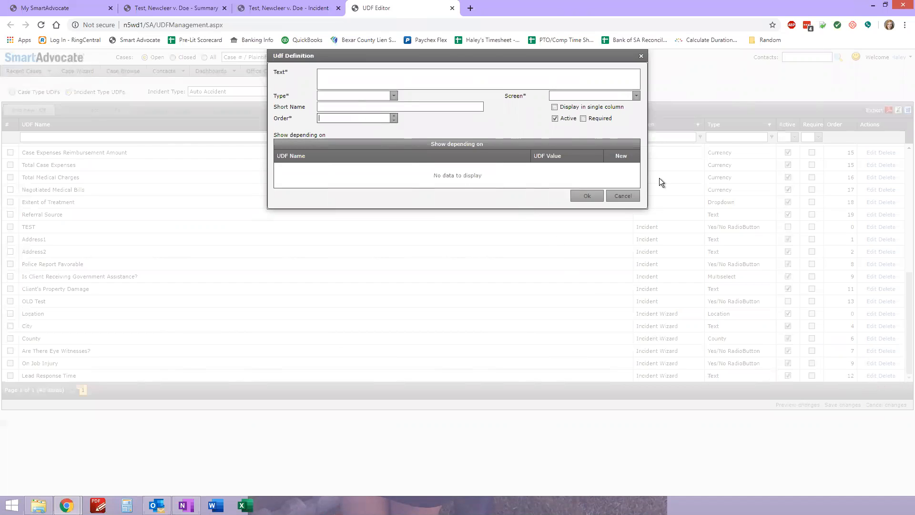
{"action": "type", "text": "13"}
{"action": "left_click", "coordinate": [421, 72]}
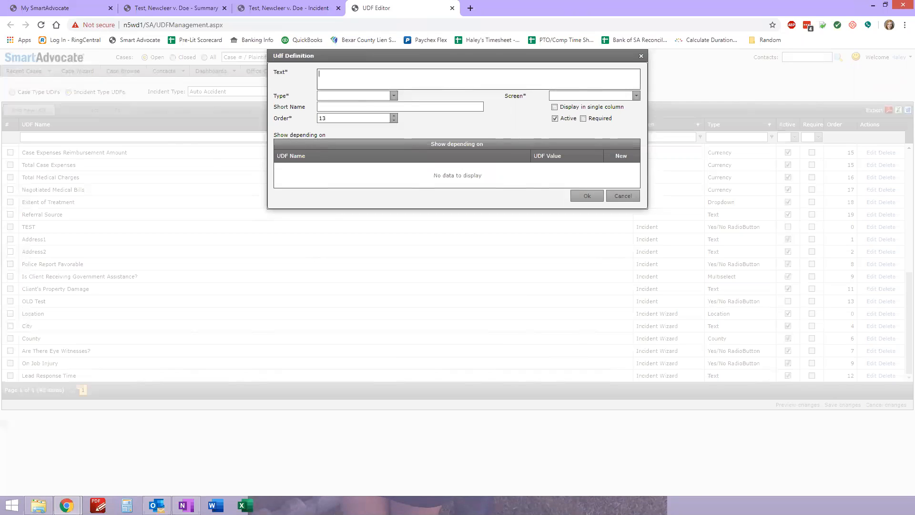
{"action": "type", "text": "Possible TBI Case?"}
Set the new UDF's type to Yes/No RadioButton and check that type's answer options on the Incident page
{"action": "left_click", "coordinate": [394, 96]}
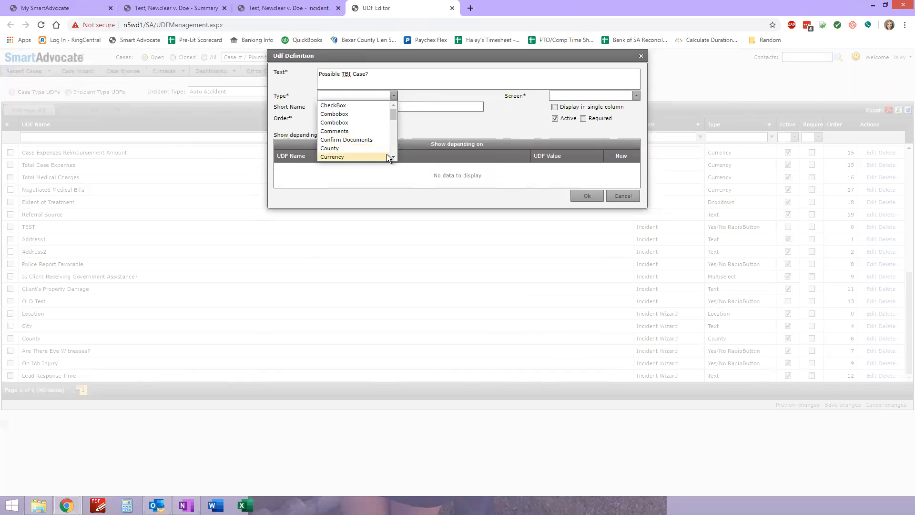
{"action": "left_click_drag", "start_coordinate": [394, 108], "coordinate": [393, 153]}
{"action": "left_click", "coordinate": [351, 157]}
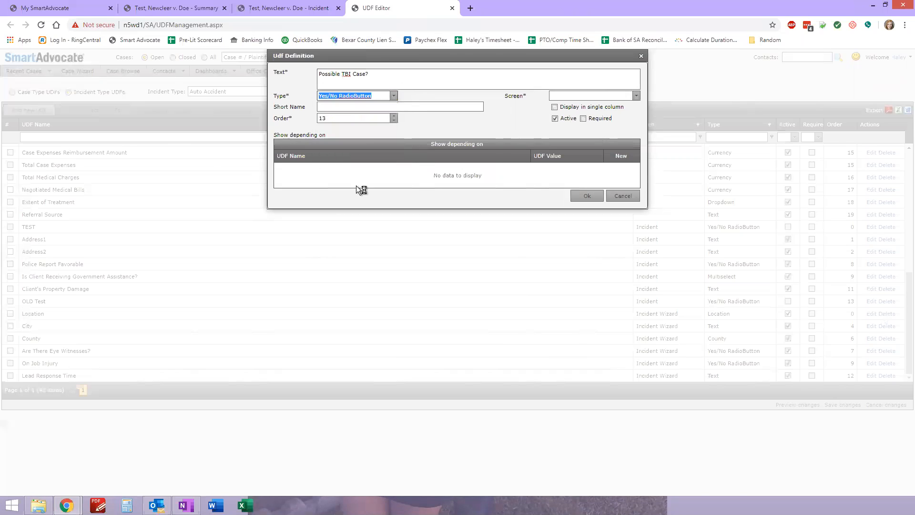
{"action": "left_click", "coordinate": [258, 8]}
{"action": "left_click_drag", "start_coordinate": [478, 268], "coordinate": [572, 269]}
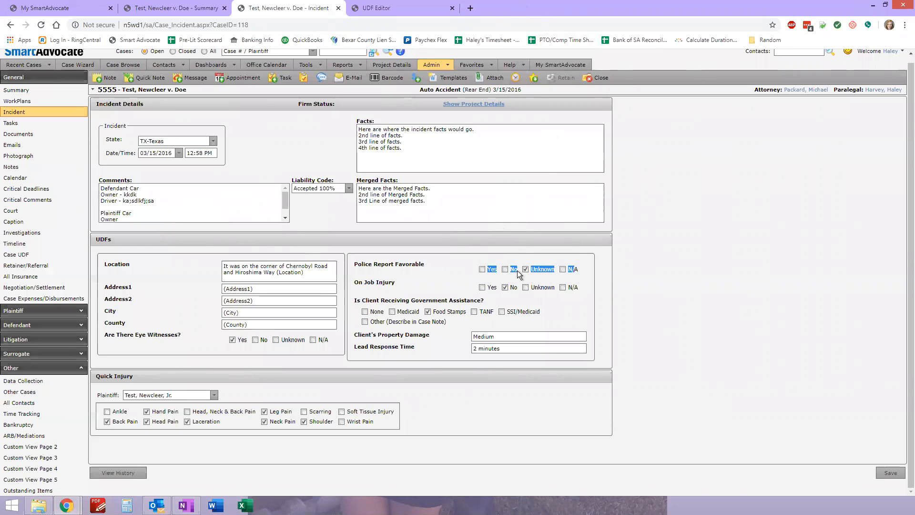
{"action": "left_click", "coordinate": [375, 10]}
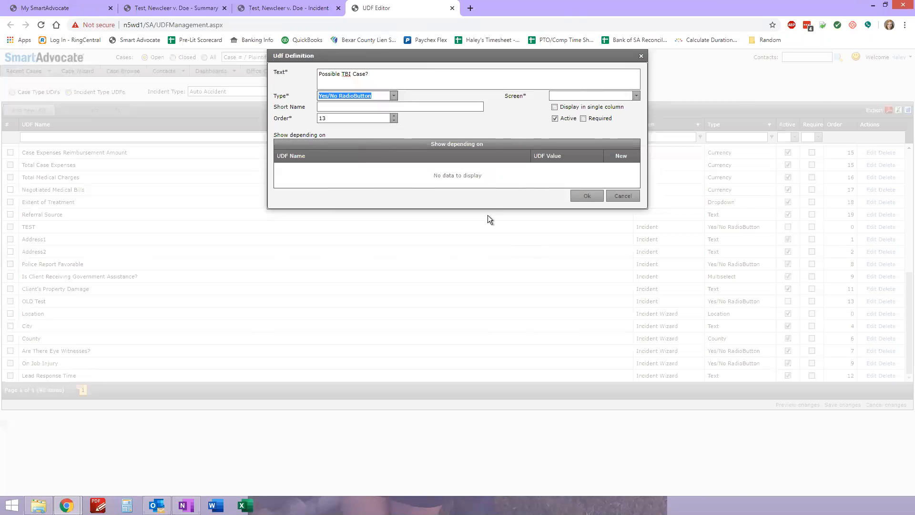
Assign the "Possible TBI Case?" UDF to the Incident screen and accept its definition
{"action": "left_click", "coordinate": [378, 126]}
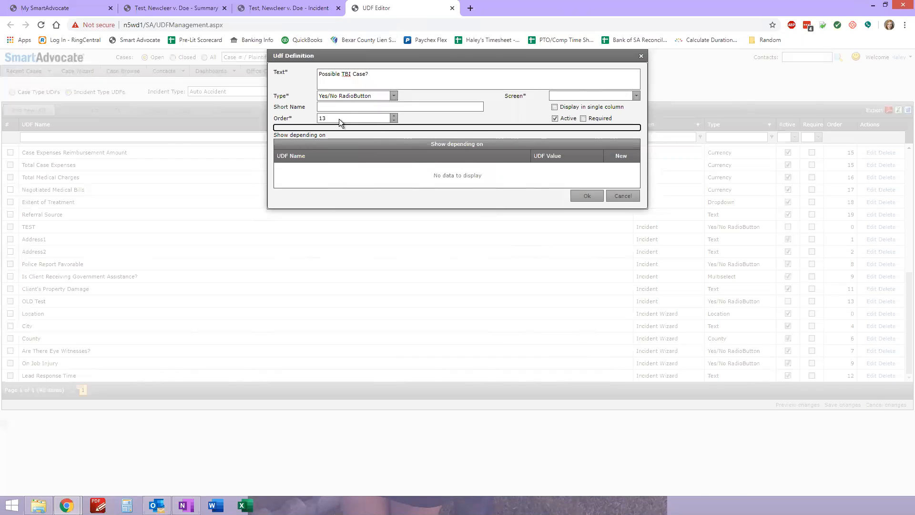
{"action": "left_click", "coordinate": [556, 96]}
{"action": "left_click", "coordinate": [593, 104]}
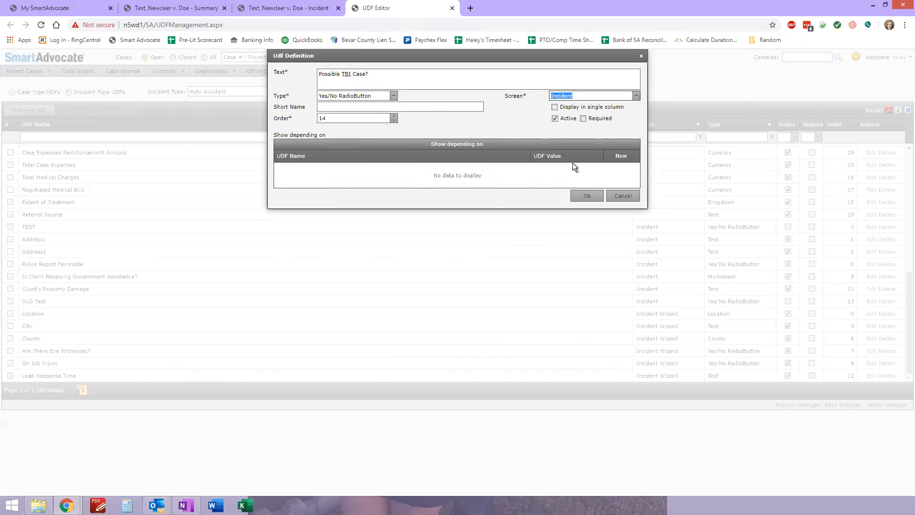
{"action": "left_click", "coordinate": [584, 197]}
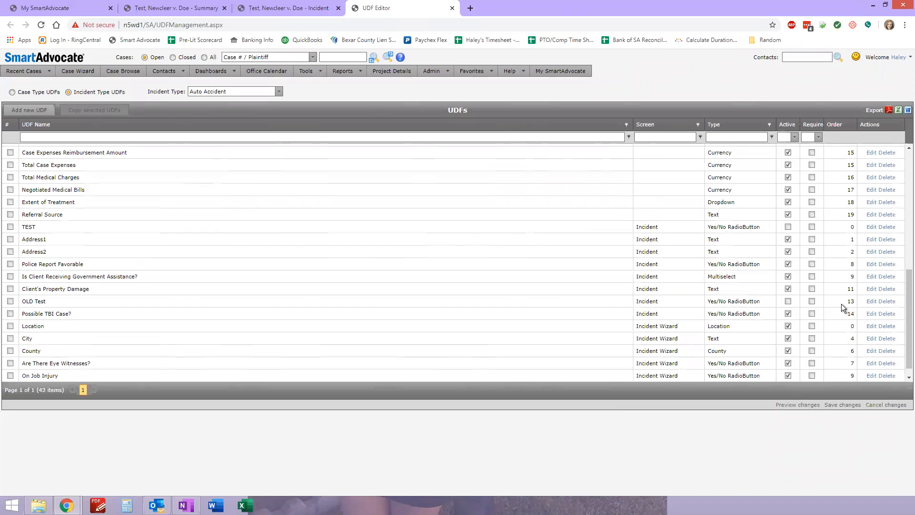
Compare the order numbers of the inactive "OLD Test" UDF and the "Possible TBI Case?" UDF in the list
{"action": "left_click_drag", "start_coordinate": [838, 304], "coordinate": [439, 322]}
{"action": "left_click_drag", "start_coordinate": [33, 307], "coordinate": [33, 304]}
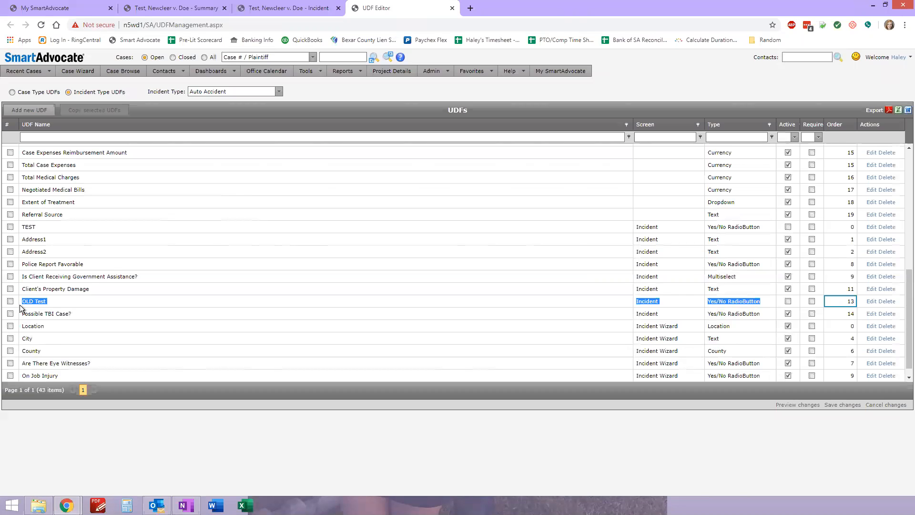
{"action": "left_click", "coordinate": [845, 314]}
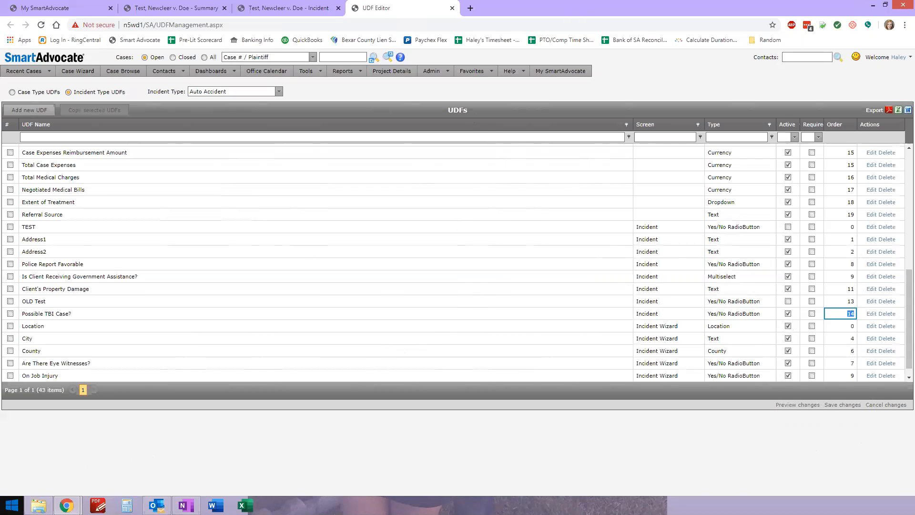
{"action": "left_click", "coordinate": [735, 469]}
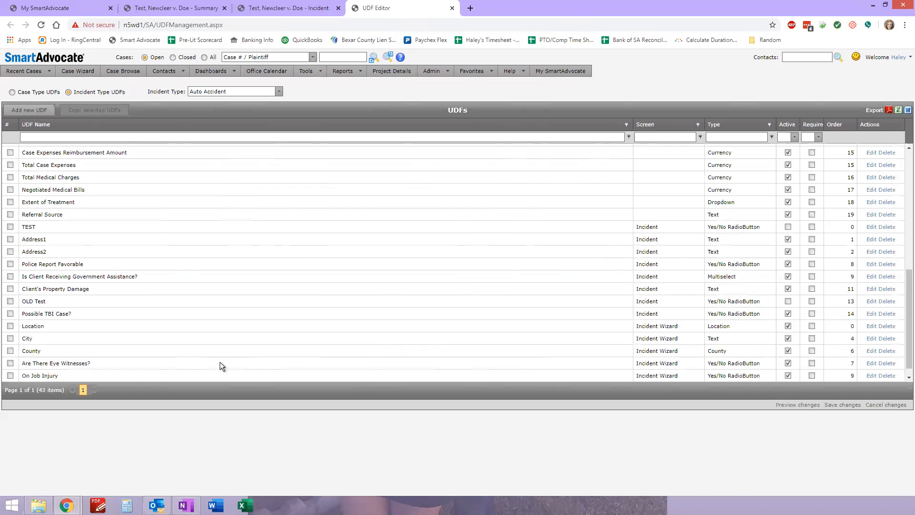
Reload the case's Incident page and check where the "Possible TBI Case?" field appears among the UDFs
{"action": "left_click", "coordinate": [292, 9]}
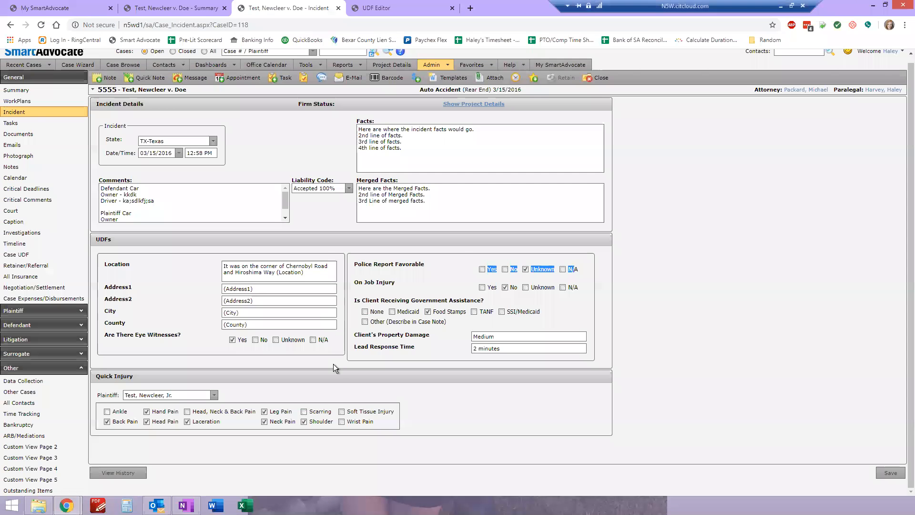
{"action": "left_click", "coordinate": [41, 25]}
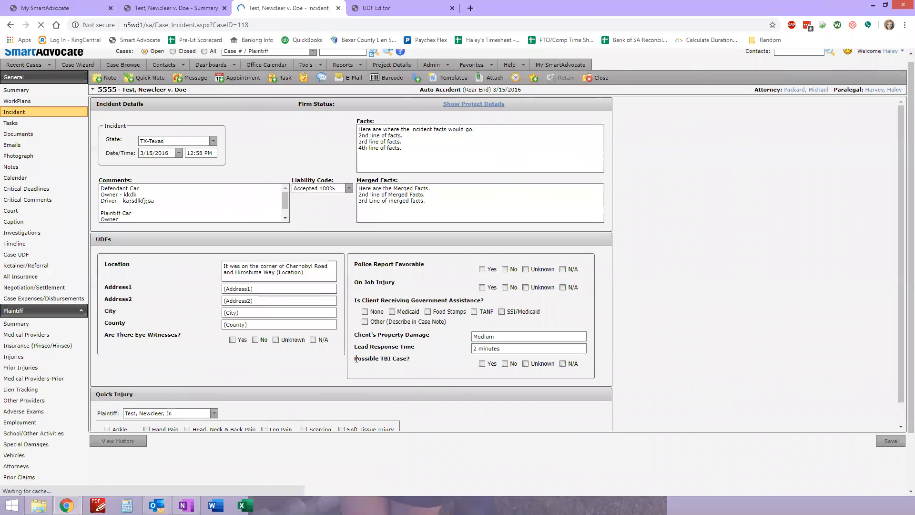
{"action": "left_click_drag", "start_coordinate": [357, 358], "coordinate": [551, 369]}
{"action": "left_click", "coordinate": [566, 414]}
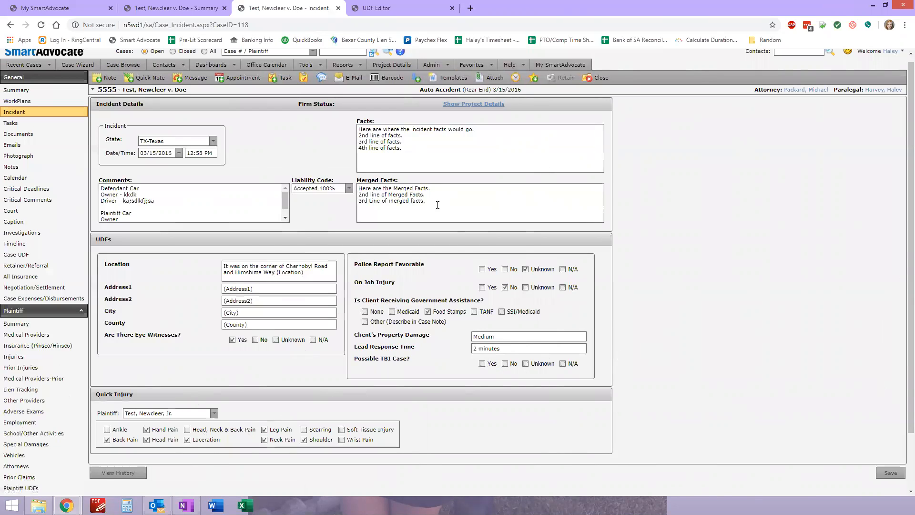
Try renaming the County UDF as "Counties" in its definition, restore the text "County" and accept the definition
{"action": "left_click", "coordinate": [391, 8]}
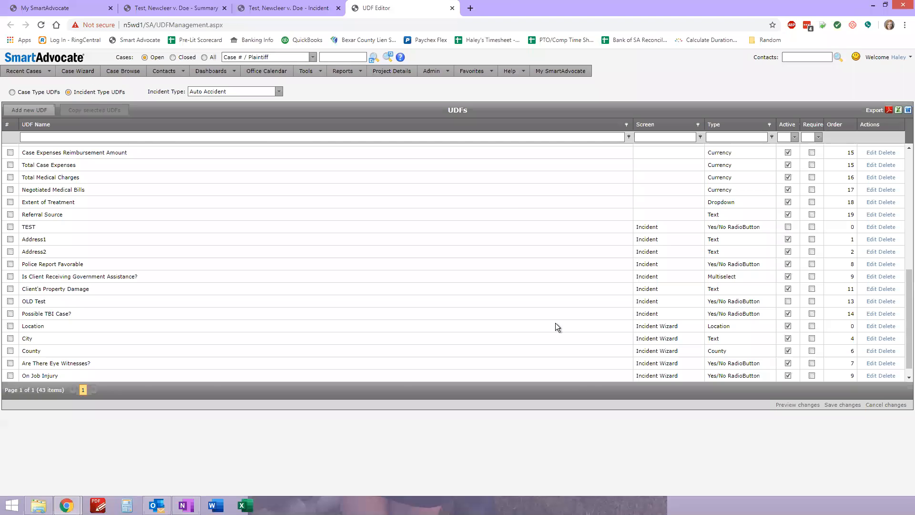
{"action": "left_click", "coordinate": [71, 351]}
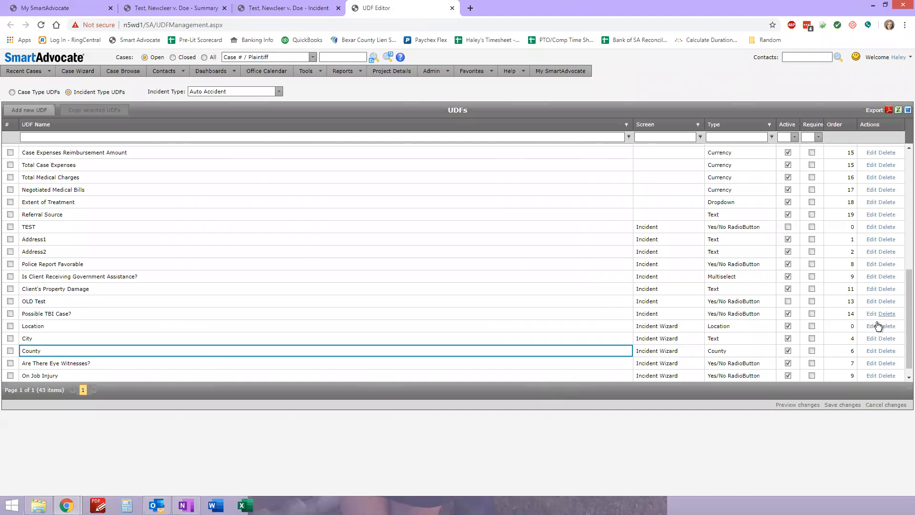
{"action": "left_click", "coordinate": [868, 351]}
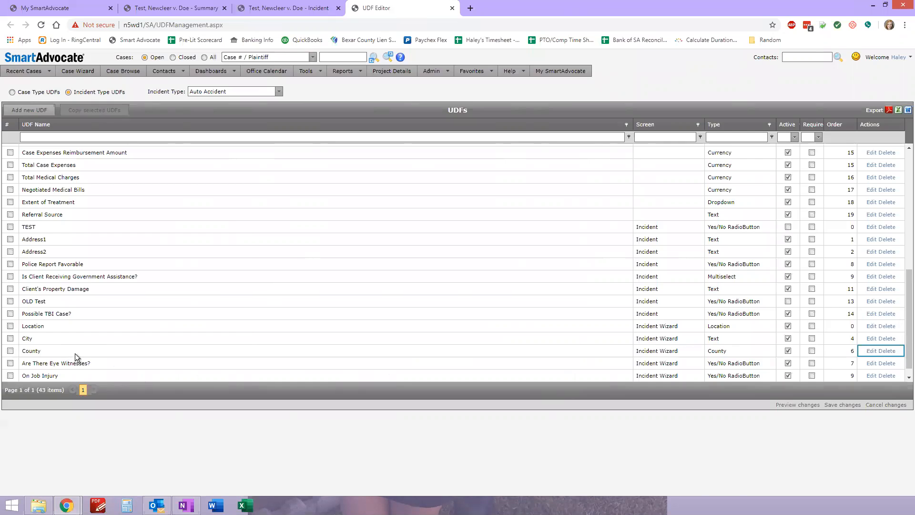
{"action": "type", "text": "Counties"}
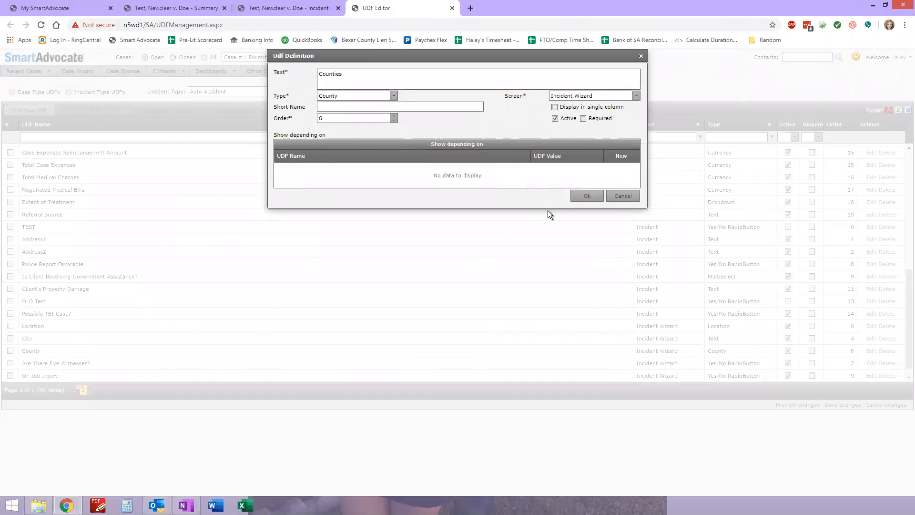
{"action": "key", "text": "BackSpace"}
{"action": "key", "text": "BackSpace"}
{"action": "key", "text": "BackSpace"}
{"action": "type", "text": "y"}
{"action": "left_click", "coordinate": [587, 196]}
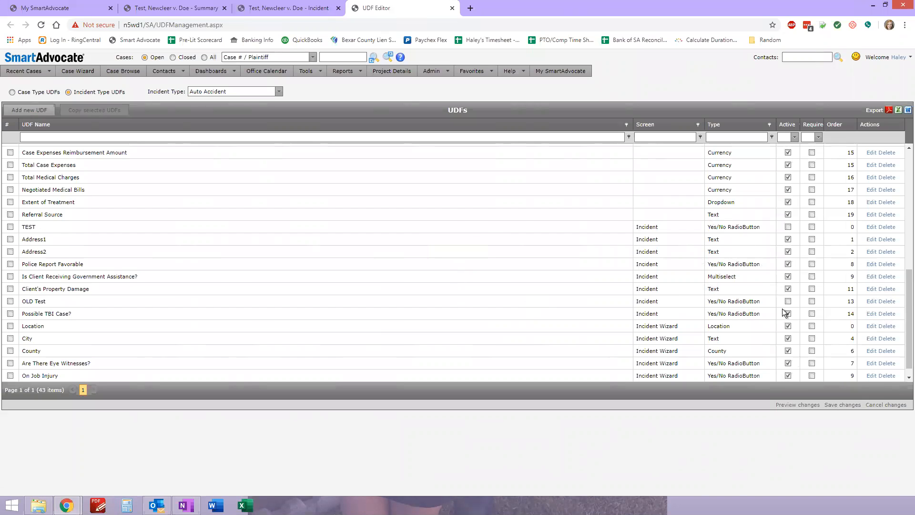
Examine the "Possible TBI Case?" label and its placement on the case's Incident page
{"action": "left_click", "coordinate": [314, 9]}
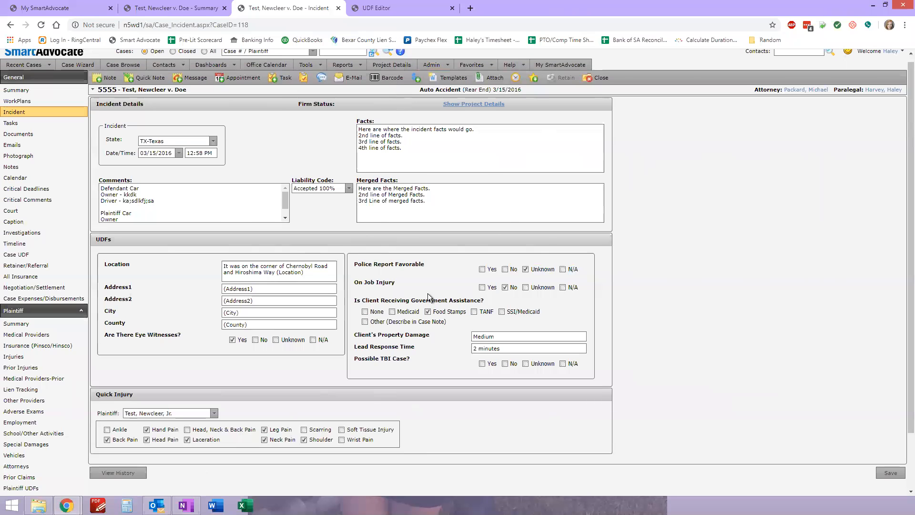
{"action": "left_click_drag", "start_coordinate": [373, 359], "coordinate": [430, 357]}
{"action": "left_click", "coordinate": [429, 356]}
{"action": "left_click_drag", "start_coordinate": [353, 362], "coordinate": [442, 366]}
{"action": "left_click", "coordinate": [376, 368]}
Check the Active settings in the UDF list and answer "Possible TBI Case?" with No on the Incident page
{"action": "left_click", "coordinate": [414, 9]}
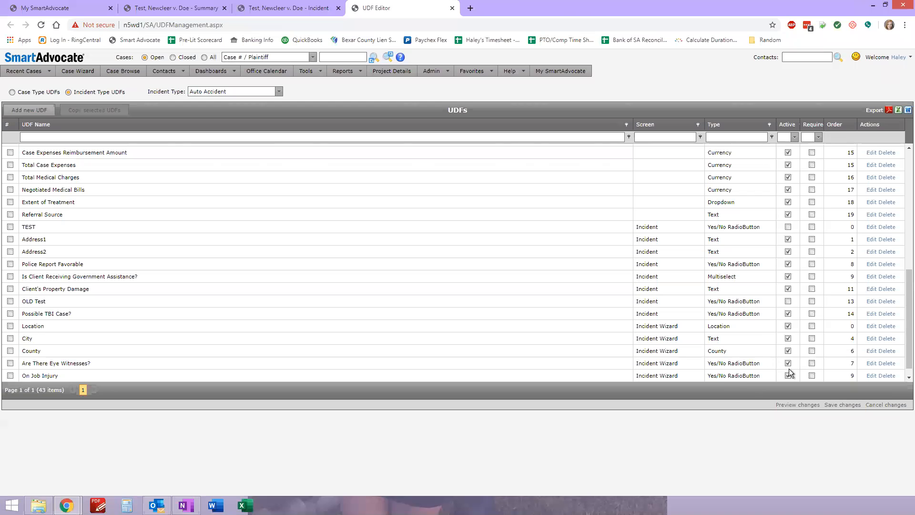
{"action": "left_click", "coordinate": [283, 8]}
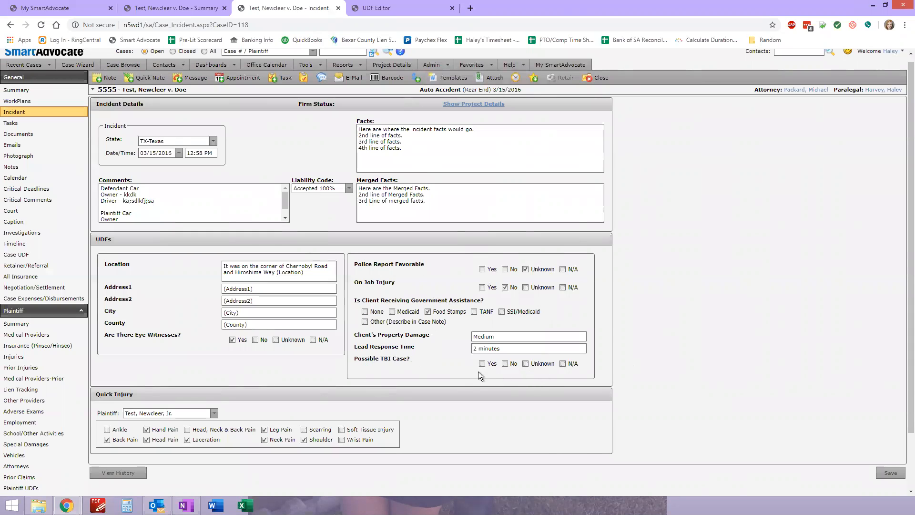
{"action": "left_click", "coordinate": [504, 364]}
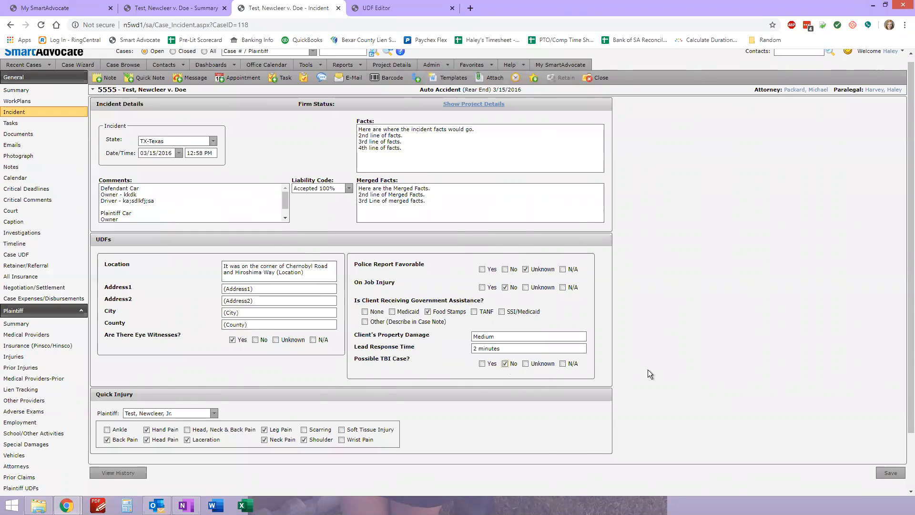